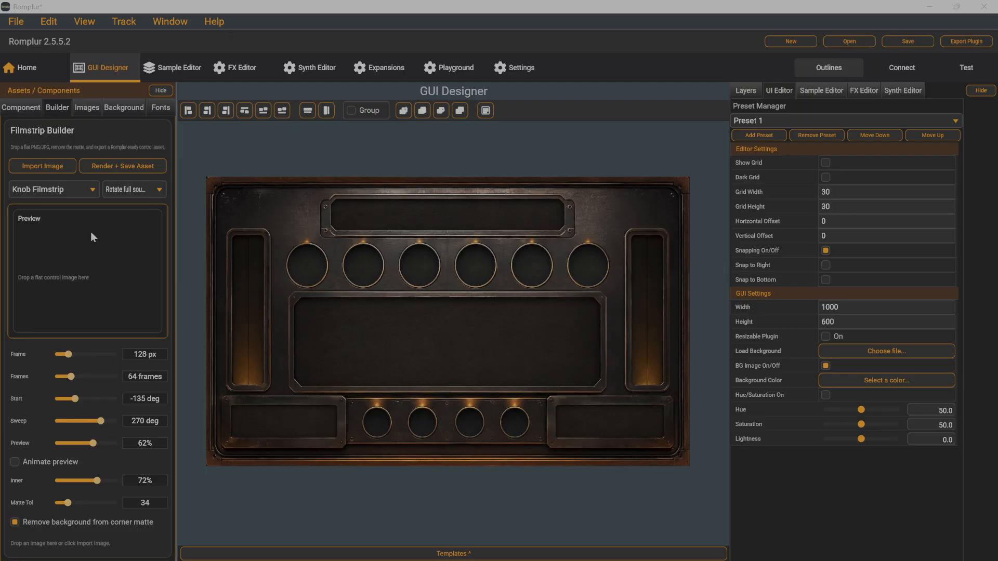
# Step: Import the knob image "ChatGPT Image Jun 6, 2026, 12_32_00 PM.png" from Downloads into the Filmstrip Builder
pyautogui.click(35, 167)
pyautogui.click(227, 143)
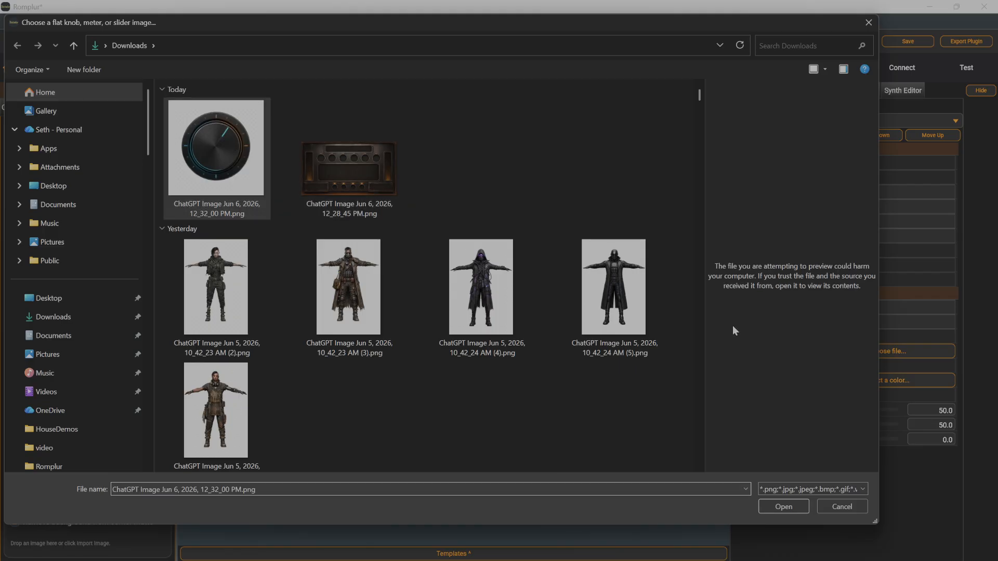
pyautogui.click(783, 507)
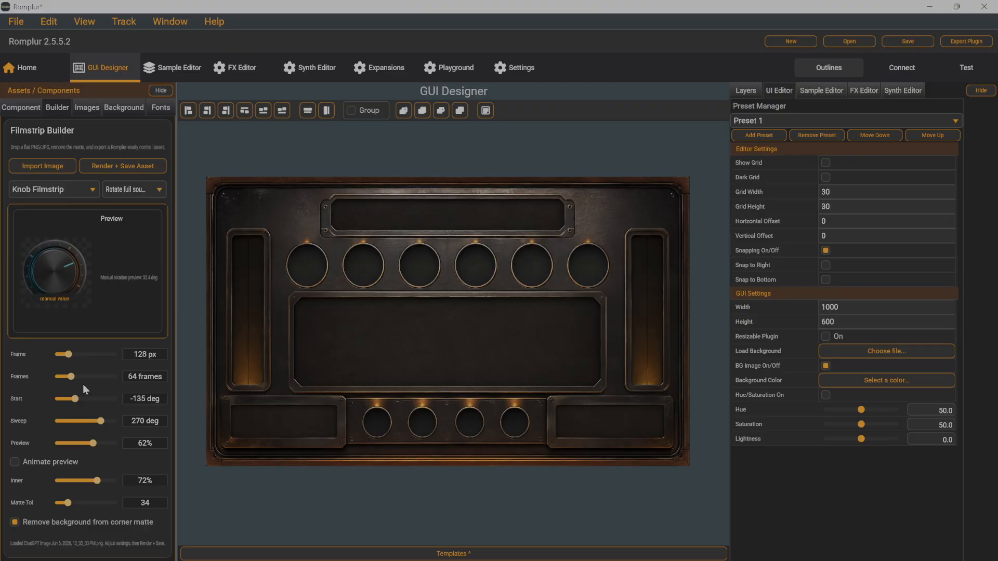
# Step: Animate the preview of the knob's full-source rotation, then stop the animation
pyautogui.click(15, 462)
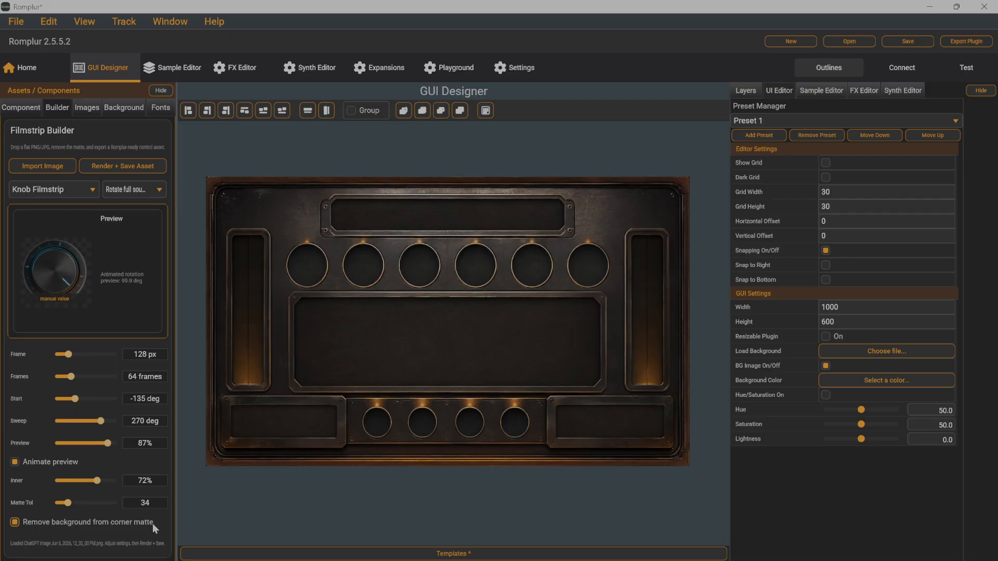
pyautogui.click(71, 443)
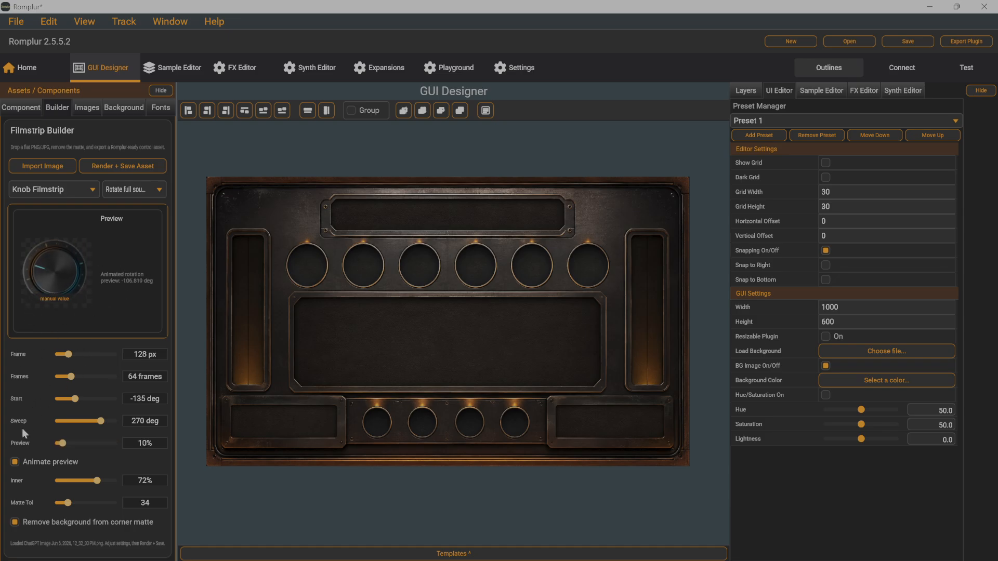
pyautogui.click(16, 462)
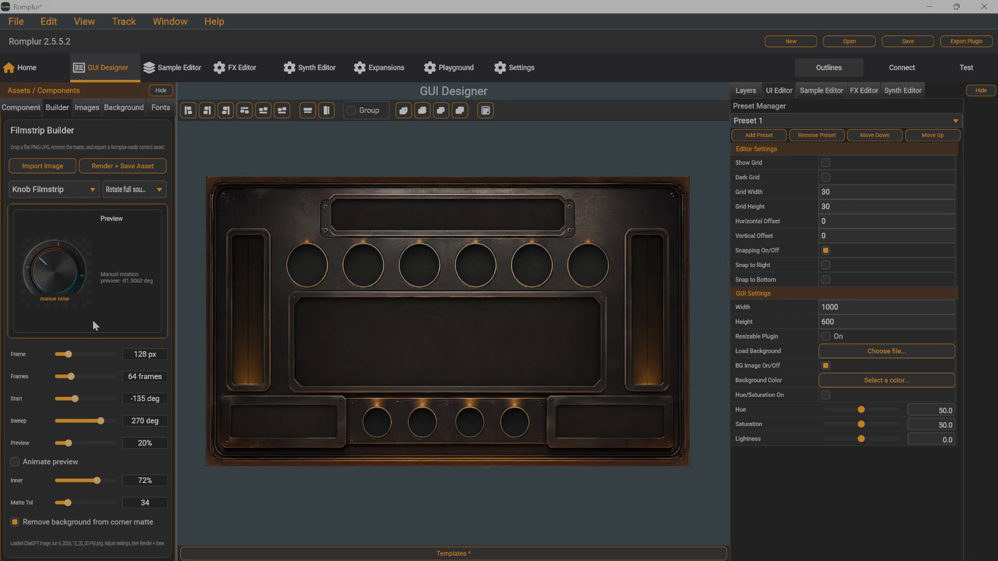
# Step: Try the Static shell + rotating inner mode with the preview at 46%, and the Static source + generated pointer mode
pyautogui.click(127, 189)
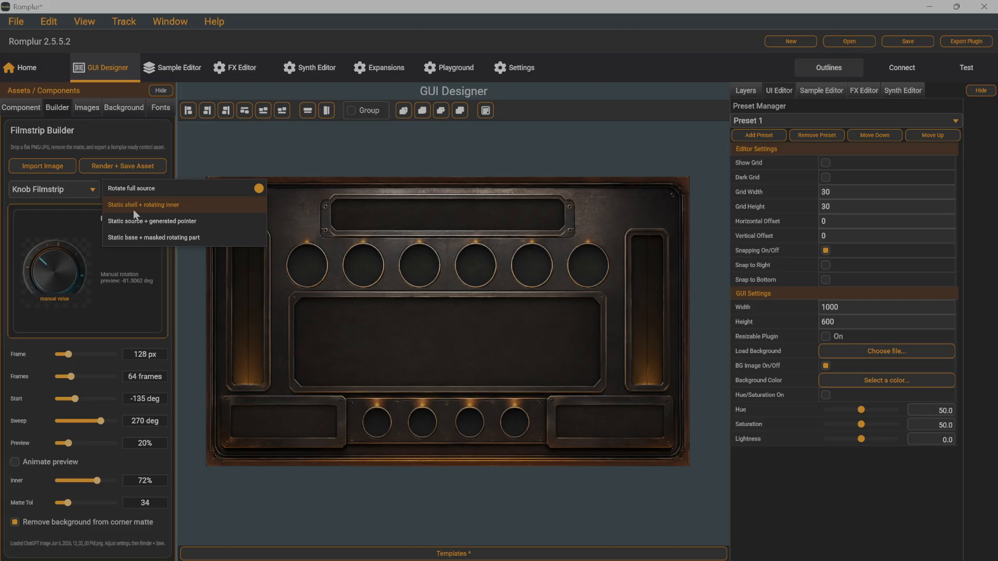
pyautogui.click(139, 206)
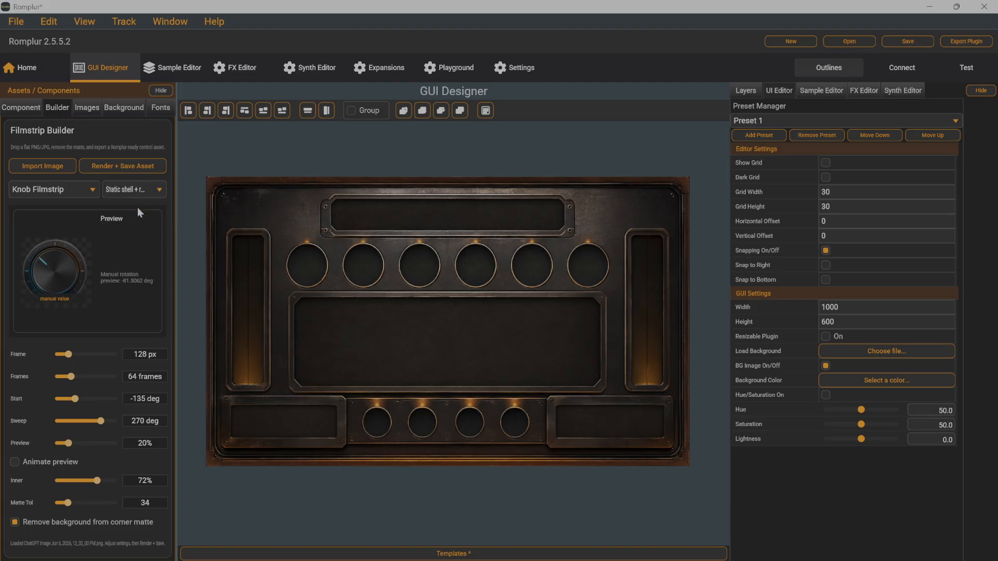
pyautogui.moveTo(67, 444); pyautogui.dragTo(83, 416)
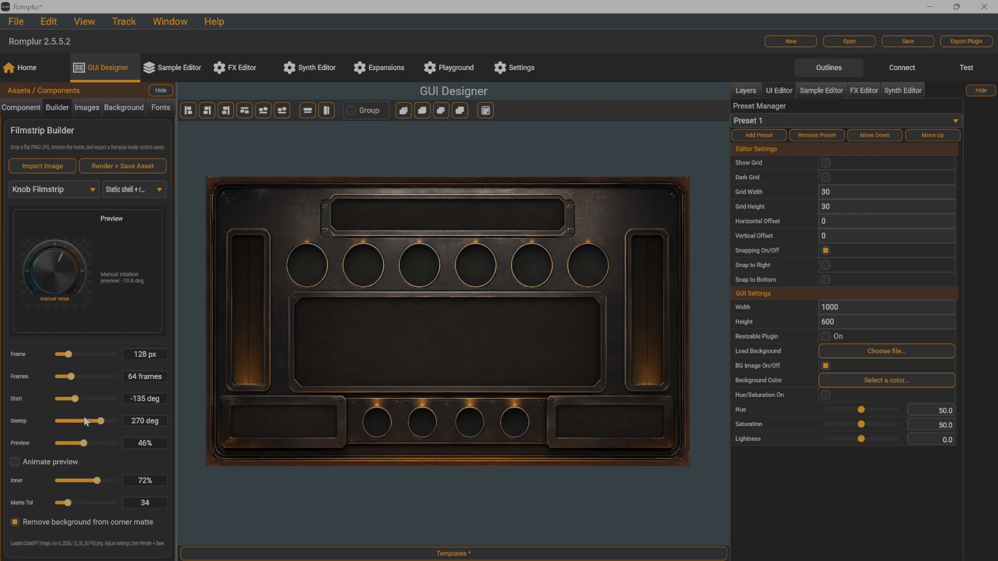
pyautogui.moveTo(98, 479)
pyautogui.mouseDown()
pyautogui.moveTo(108, 476)
pyautogui.moveTo(96, 477)
pyautogui.mouseUp()
pyautogui.click(124, 191)
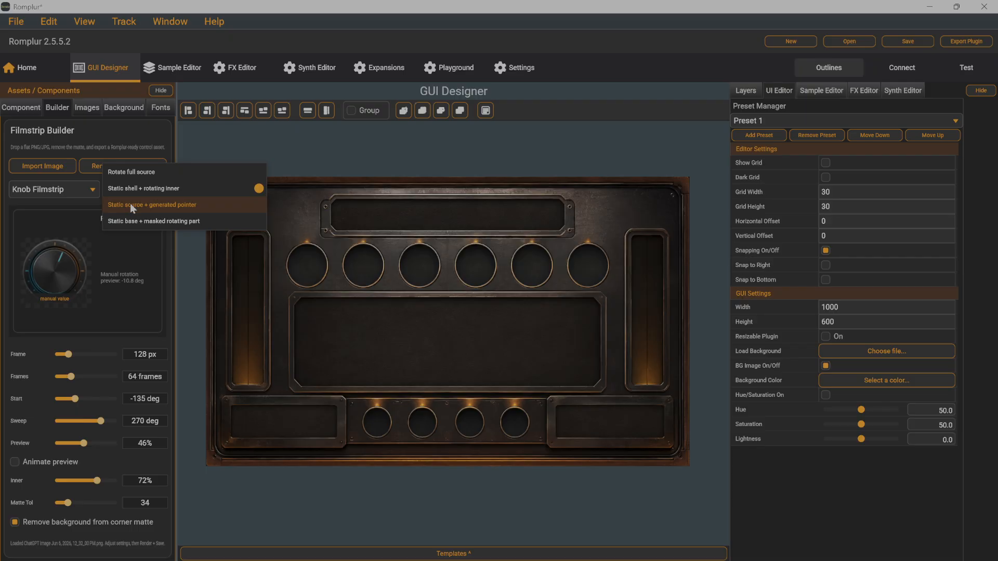
pyautogui.click(130, 205)
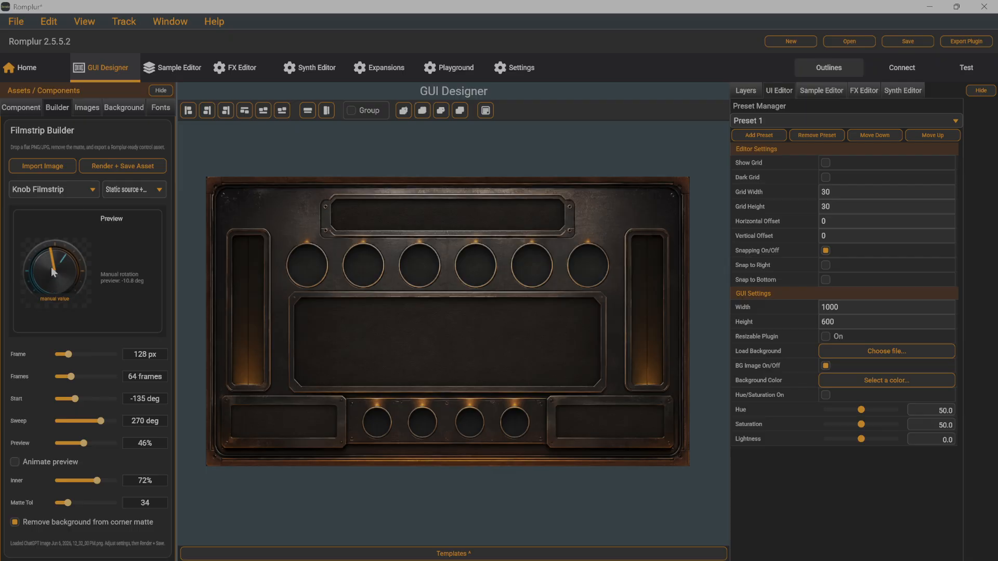
# Step: Try the Static base + masked rotating part mode with a Circle / Ellipse mask, setting the inner size to 63%
pyautogui.click(126, 186)
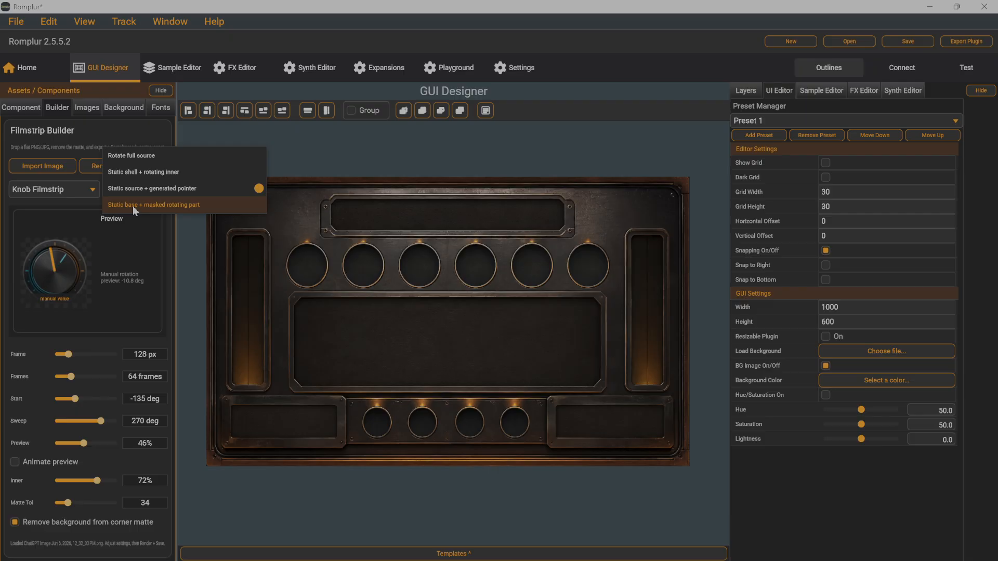
pyautogui.click(133, 205)
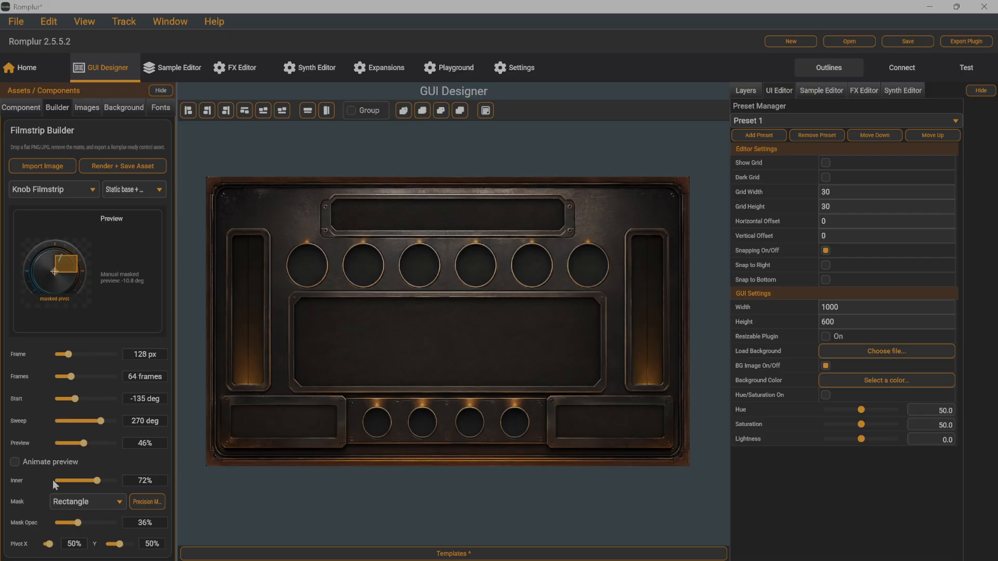
pyautogui.scroll(-1, 52, 479)
pyautogui.click(100, 501)
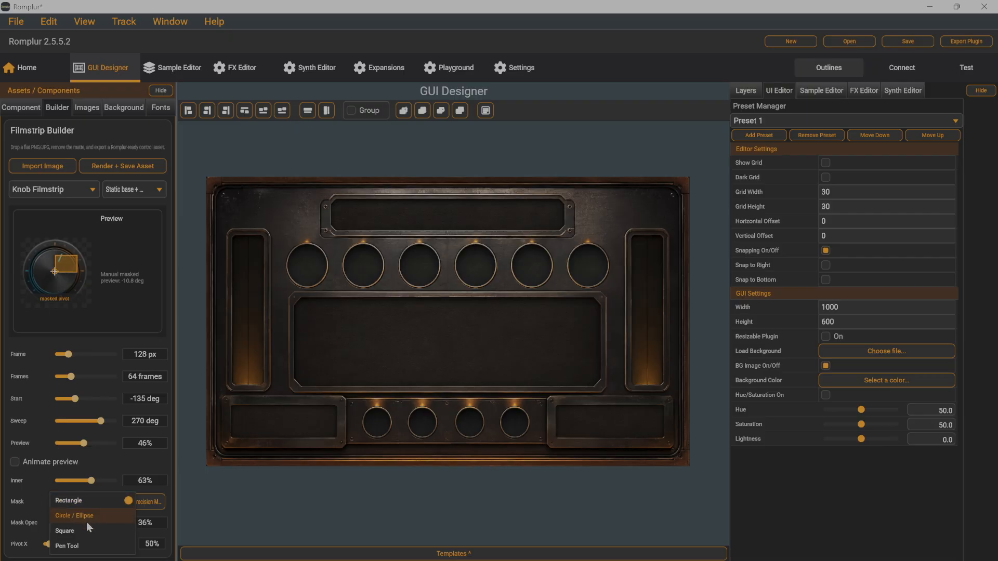
pyautogui.click(82, 512)
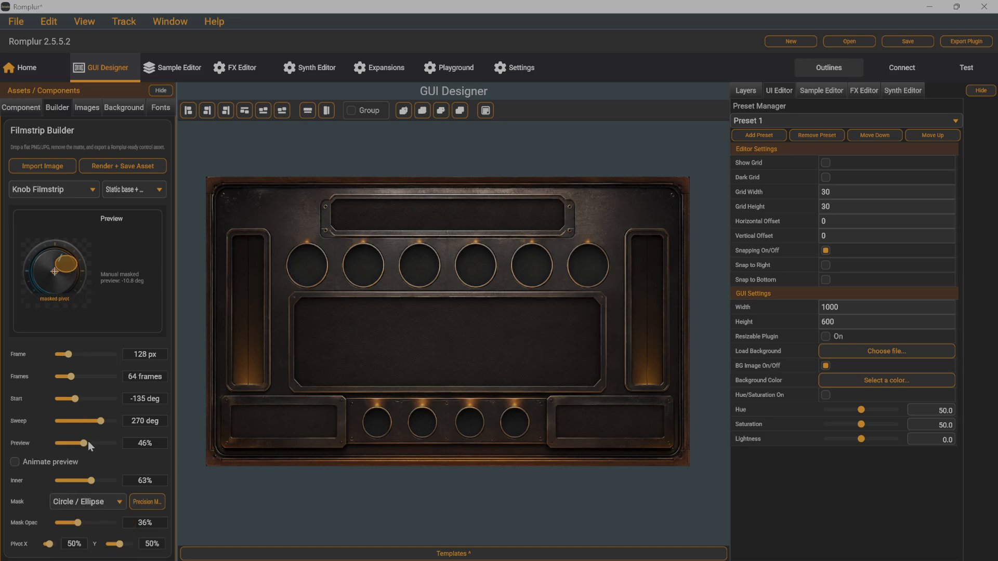
pyautogui.moveTo(88, 441)
pyautogui.mouseDown()
pyautogui.moveTo(79, 432)
pyautogui.moveTo(101, 434)
pyautogui.moveTo(69, 422)
pyautogui.moveTo(85, 424)
pyautogui.mouseUp()
# Step: Set the knob's rotation mode to Static shell + rotating inner, preview it at 40%, and render and save the filmstrip asset
pyautogui.click(127, 189)
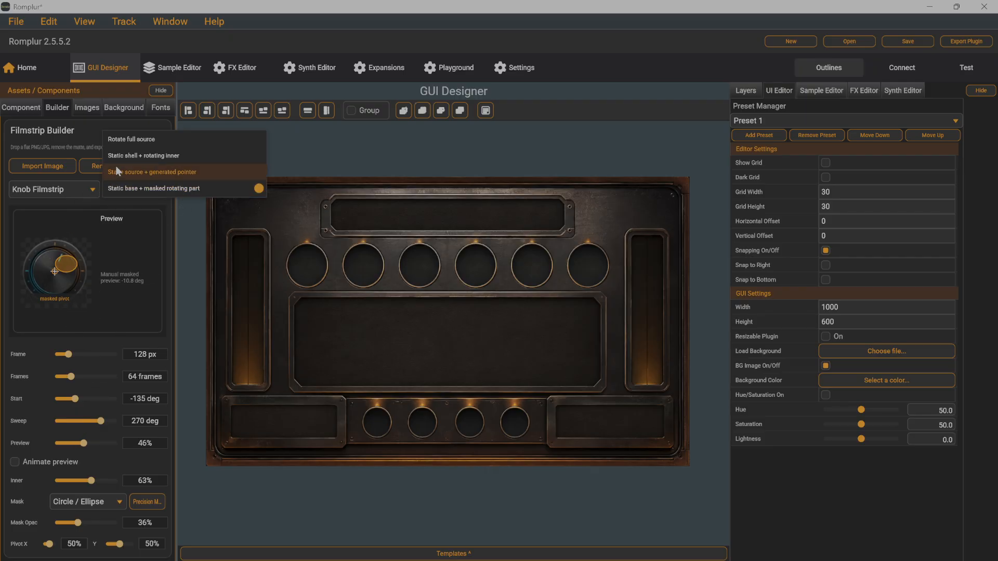
pyautogui.click(126, 156)
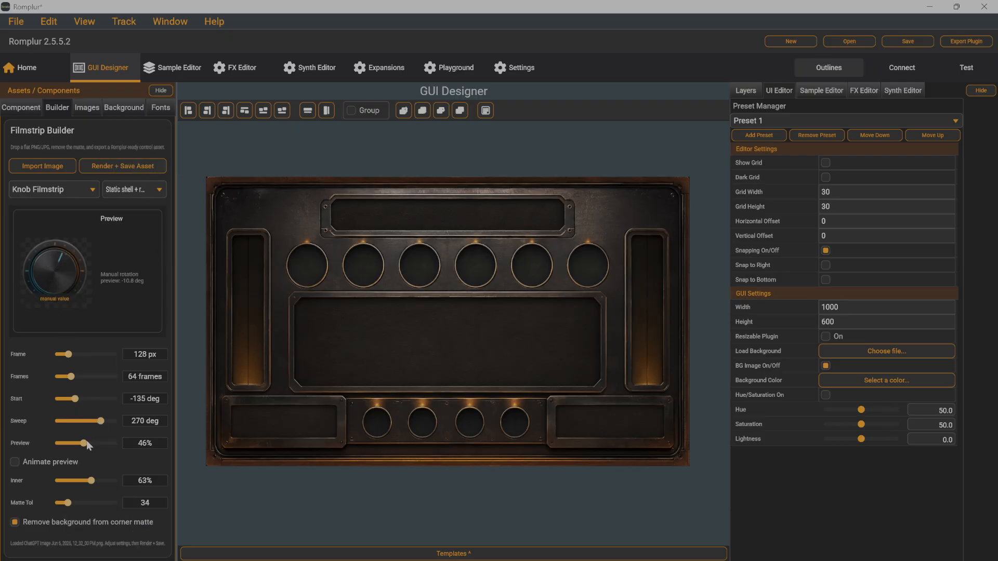
pyautogui.moveTo(86, 441)
pyautogui.mouseDown()
pyautogui.moveTo(68, 438)
pyautogui.moveTo(80, 443)
pyautogui.mouseUp()
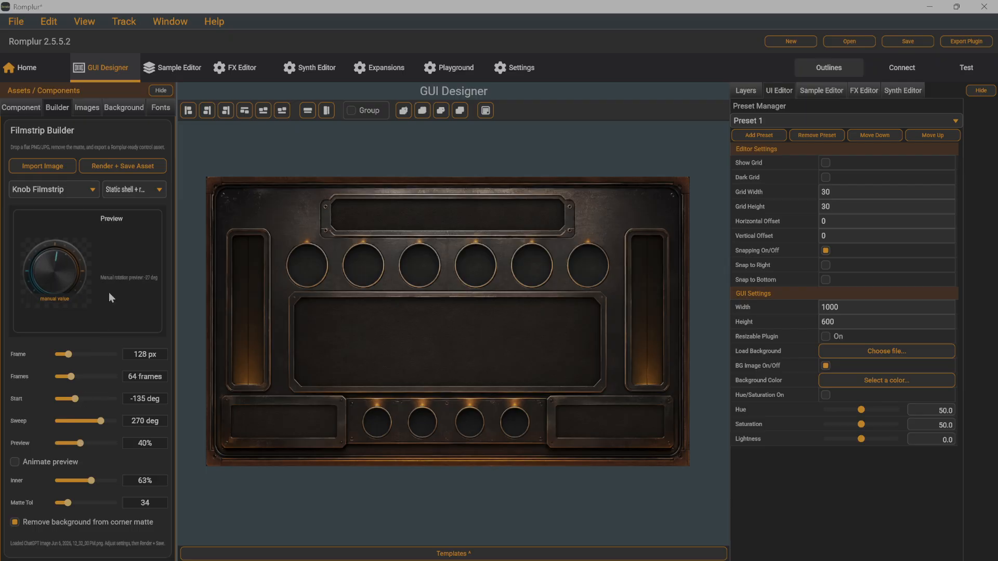
pyautogui.click(110, 166)
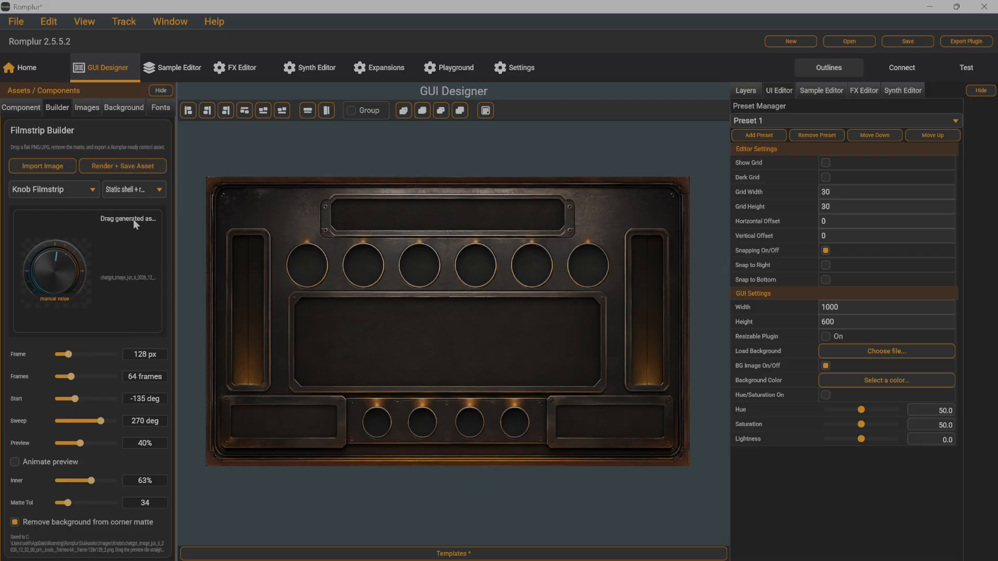
# Step: Place the generated knob on the panel at about X 298, Y 216 and test its rotation in test mode
pyautogui.moveTo(61, 279); pyautogui.dragTo(373, 311)
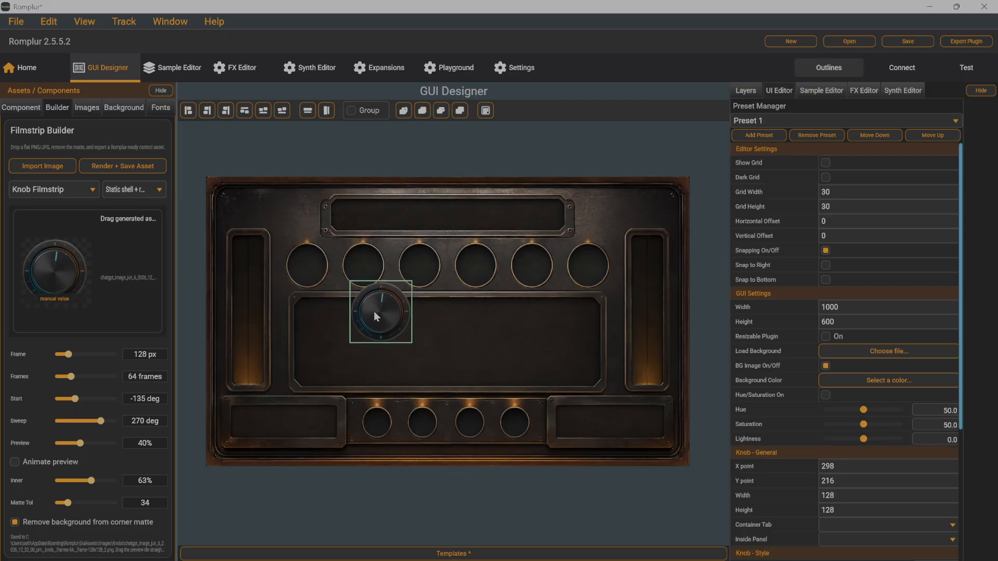
pyautogui.click(974, 72)
pyautogui.moveTo(366, 315); pyautogui.dragTo(402, 288)
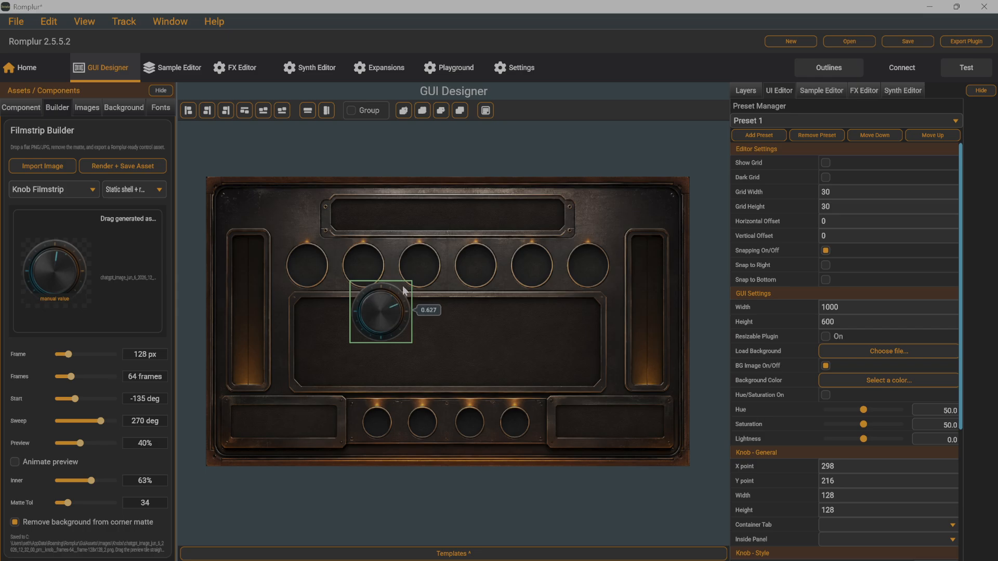
# Step: In the Synth Editor, connect the placed knob to the Pulse Width parameter of OSC 1
pyautogui.click(902, 90)
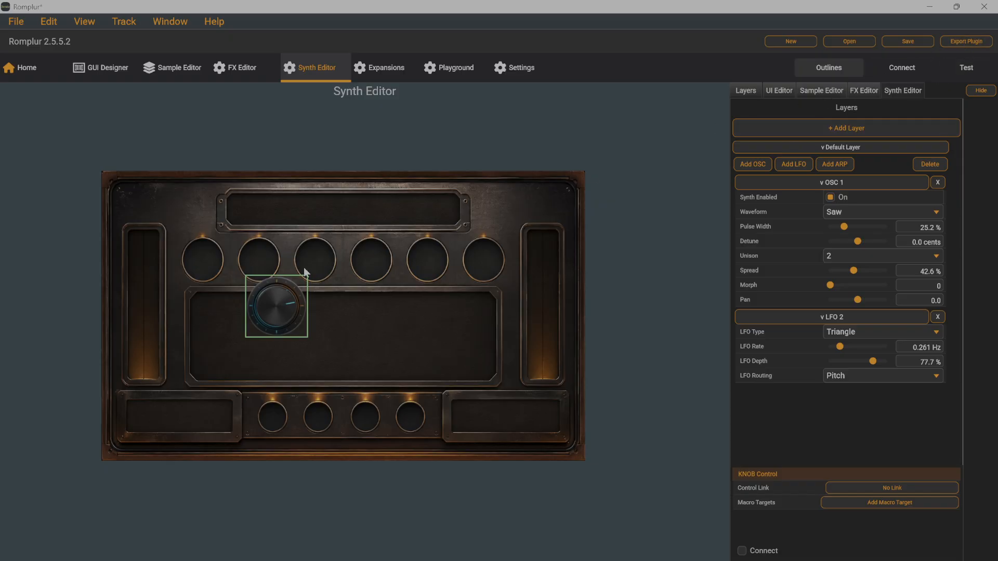
pyautogui.moveTo(271, 307); pyautogui.dragTo(272, 307)
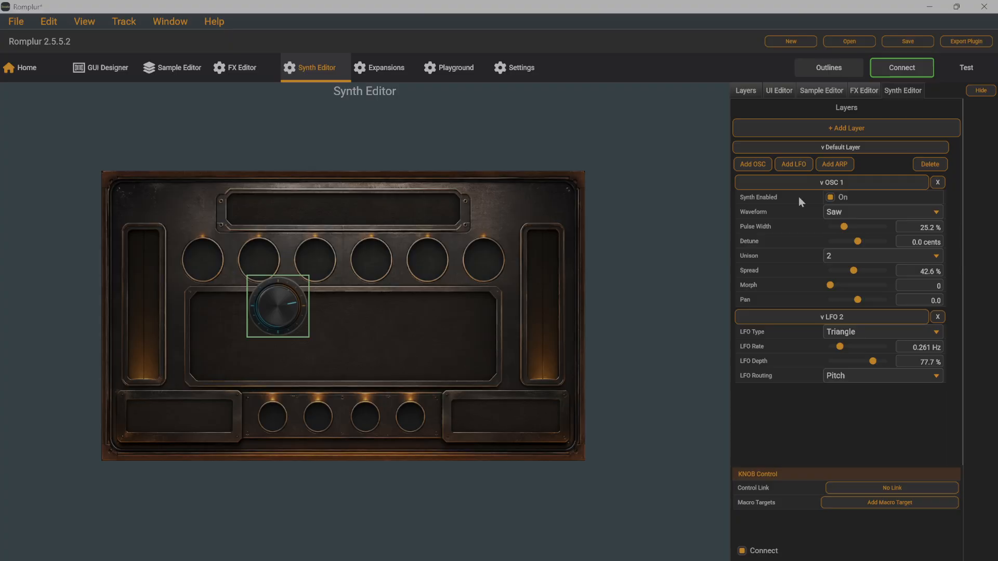
pyautogui.moveTo(843, 228)
pyautogui.mouseDown()
pyautogui.moveTo(862, 230)
pyautogui.moveTo(848, 230)
pyautogui.mouseUp()
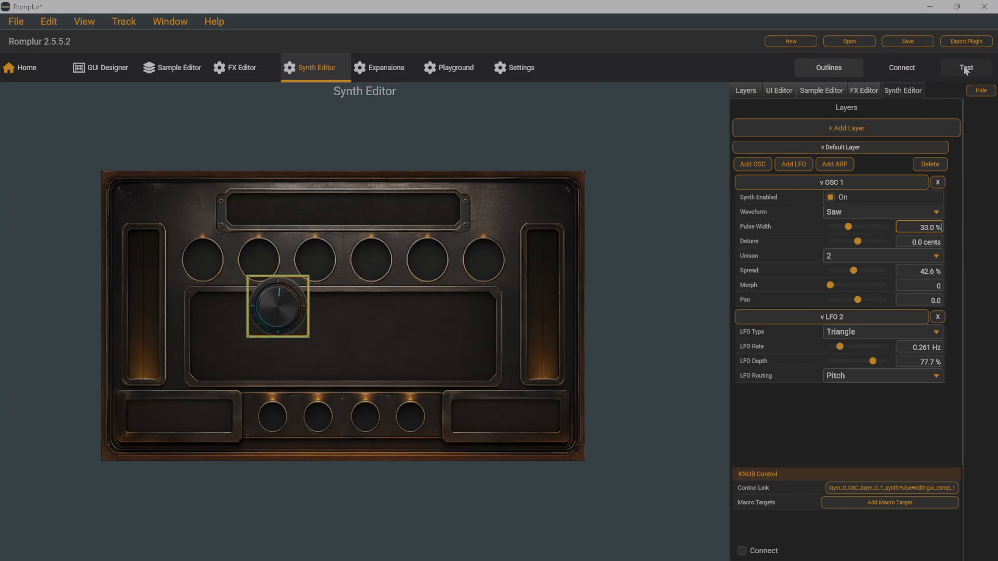
# Step: Test the linked knob by turning it in test mode to vary the OSC 1 pulse width
pyautogui.moveTo(286, 311)
pyautogui.mouseDown()
pyautogui.moveTo(293, 330)
pyautogui.moveTo(314, 252)
pyautogui.moveTo(292, 251)
pyautogui.moveTo(296, 243)
pyautogui.moveTo(282, 344)
pyautogui.moveTo(267, 286)
pyautogui.moveTo(269, 319)
pyautogui.moveTo(267, 304)
pyautogui.mouseUp()
pyautogui.moveTo(267, 305)
pyautogui.moveTo(287, 298); pyautogui.dragTo(274, 305)
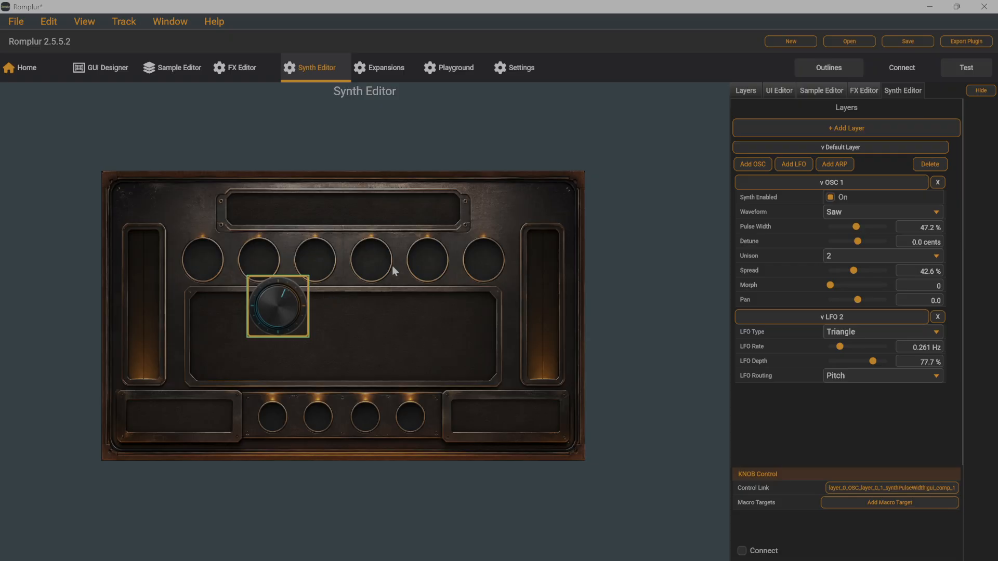